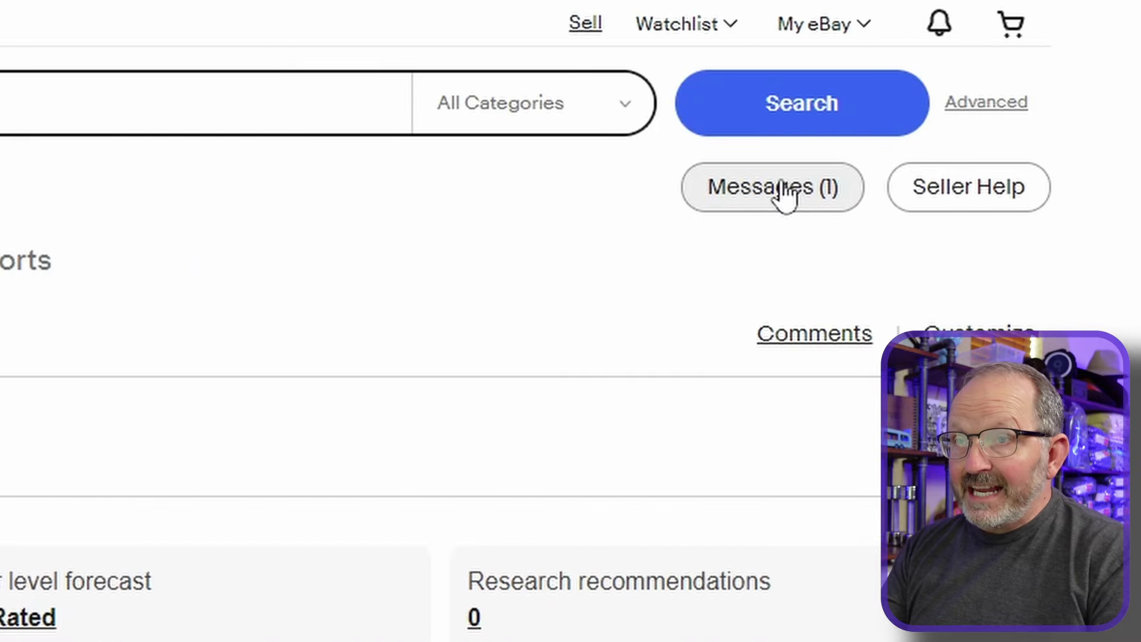
Open the buyer's item-not-received message and scroll down to the sold mini-skirt listing
{"action": "left_click", "coordinate": [779, 188]}
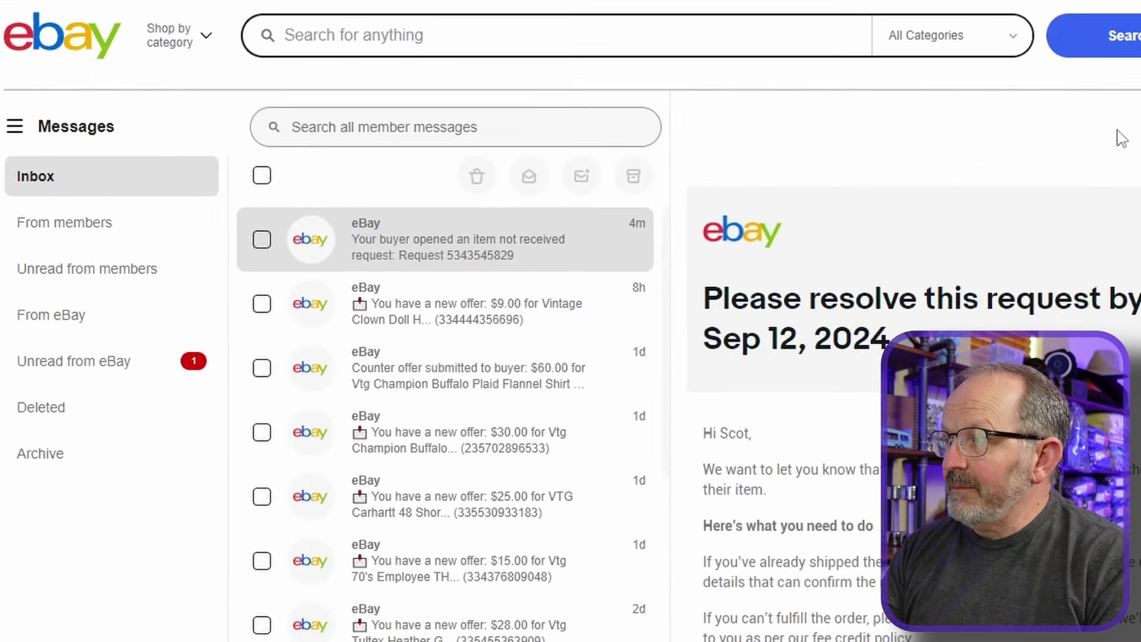
{"action": "left_click", "coordinate": [476, 262]}
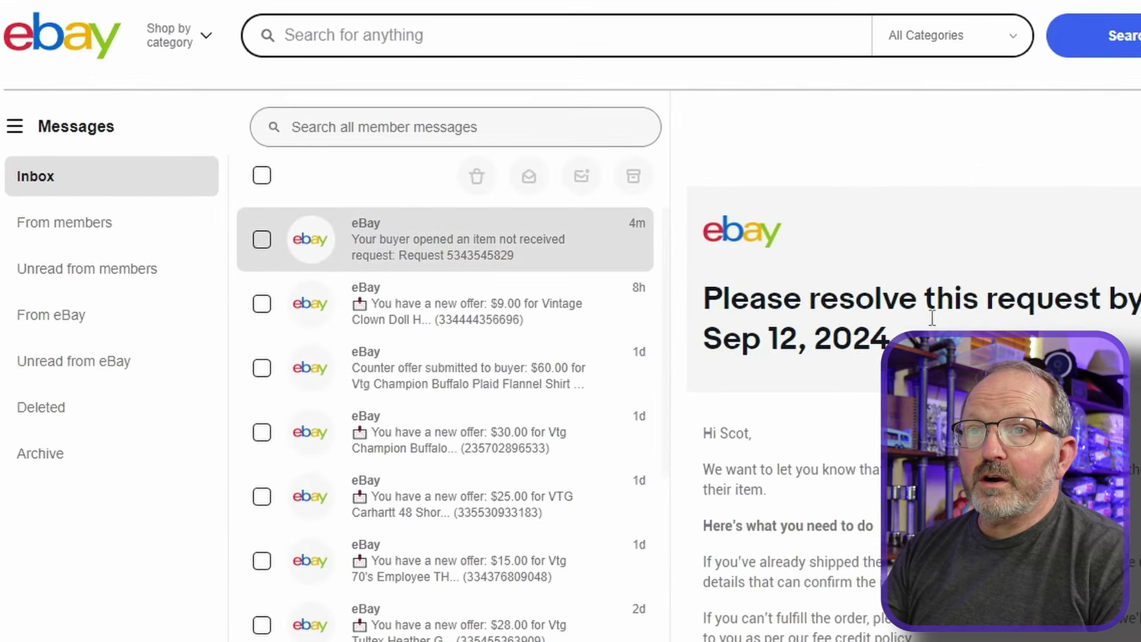
{"action": "scroll", "coordinate": [874, 507], "scroll_direction": "down", "scroll_amount": 2}
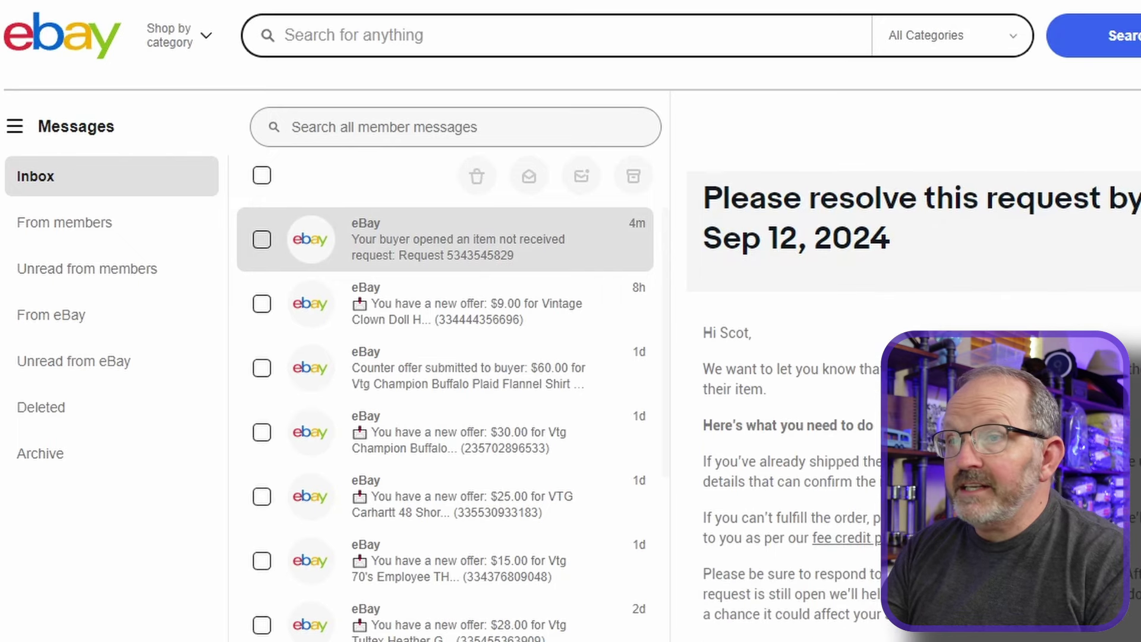
{"action": "scroll", "coordinate": [873, 506], "scroll_direction": "down", "scroll_amount": 2}
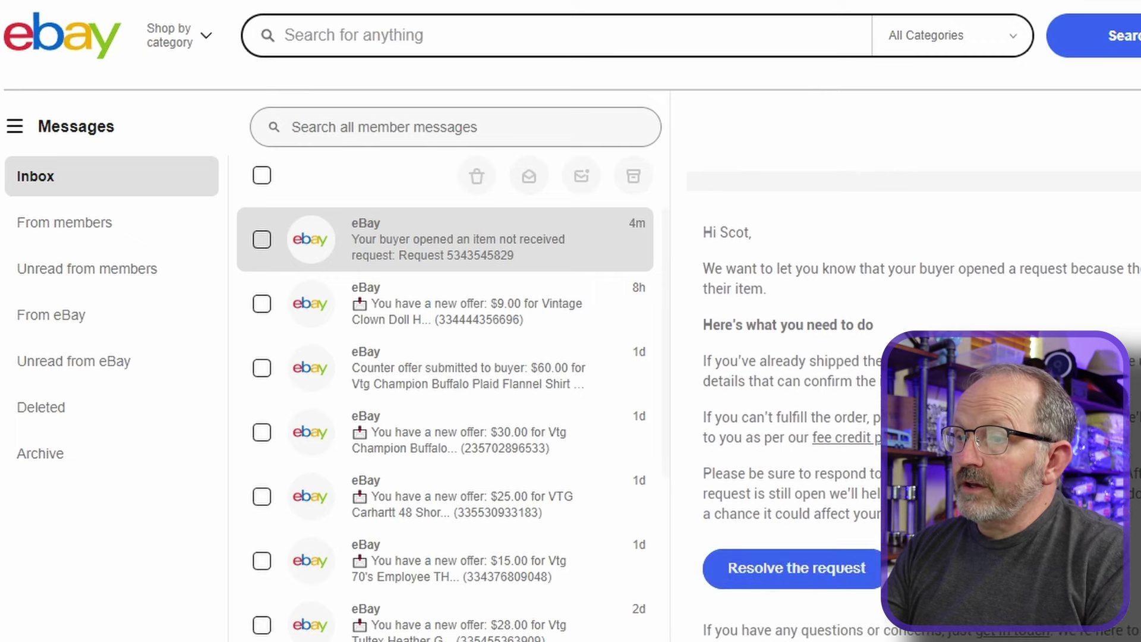
{"action": "scroll", "coordinate": [761, 553], "scroll_direction": "down", "scroll_amount": 2}
{"action": "scroll", "coordinate": [790, 416], "scroll_direction": "down", "scroll_amount": 2}
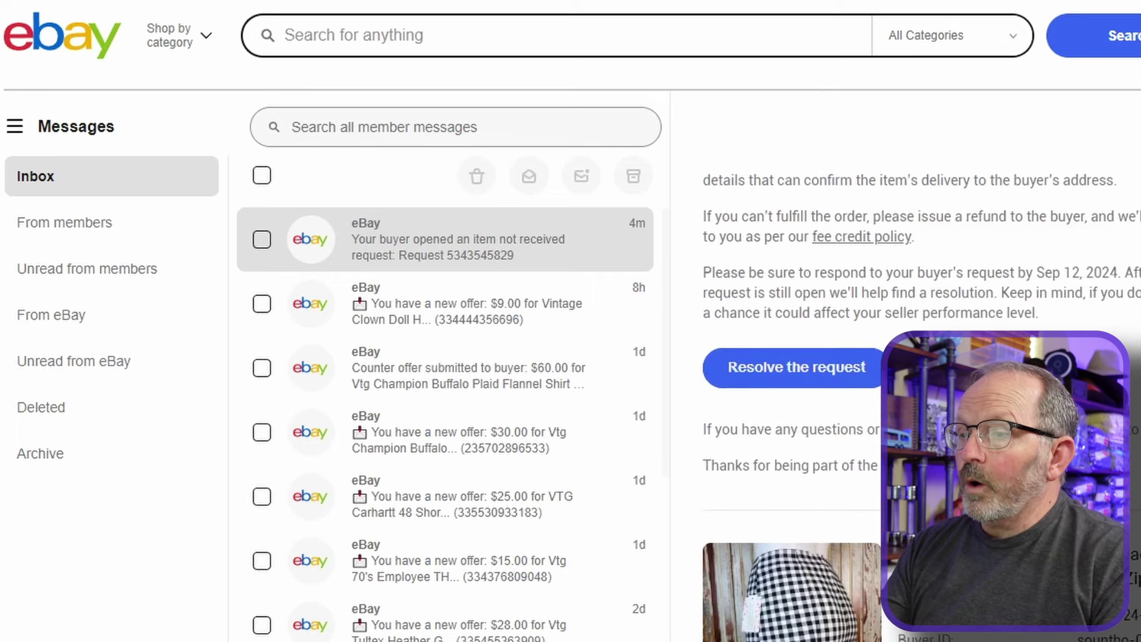
{"action": "scroll", "coordinate": [791, 416], "scroll_direction": "down", "scroll_amount": 2}
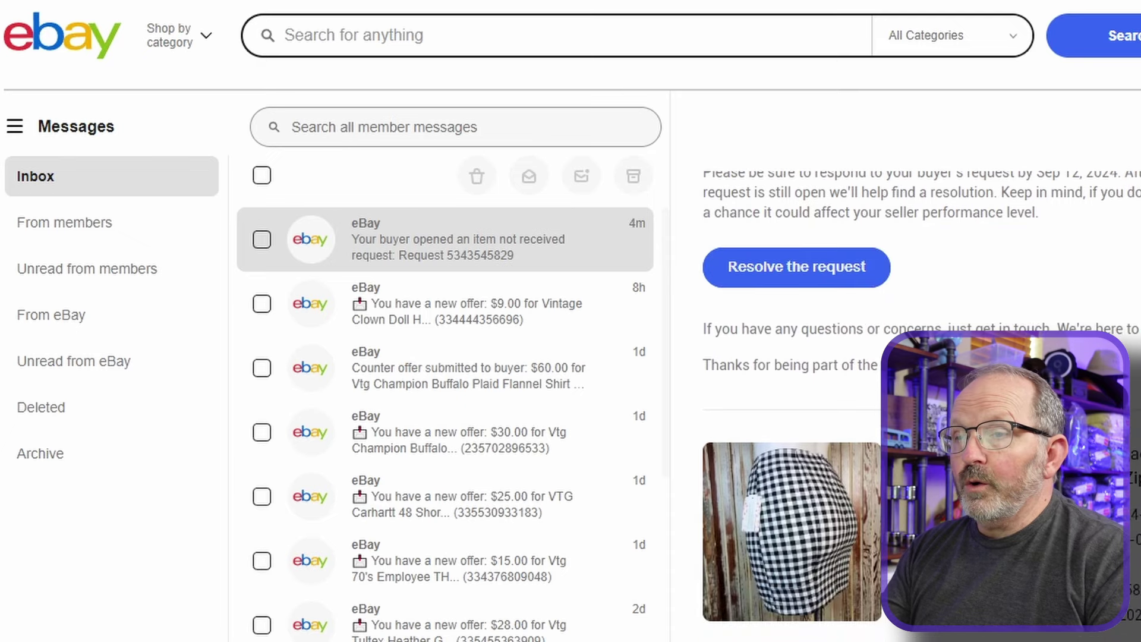
{"action": "scroll", "coordinate": [921, 458], "scroll_direction": "down", "scroll_amount": 2}
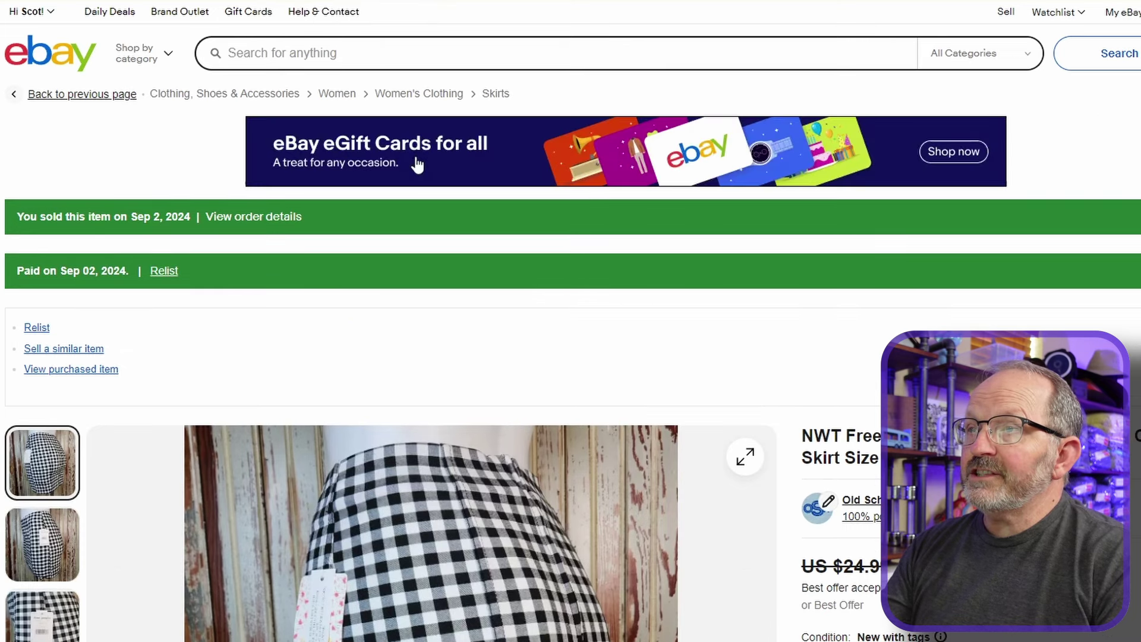
Scroll through the sold mini-skirt listing and back up to the Seller Hub Orders summary
{"action": "scroll", "coordinate": [412, 178], "scroll_direction": "down", "scroll_amount": 1}
{"action": "scroll", "coordinate": [408, 205], "scroll_direction": "down", "scroll_amount": 1}
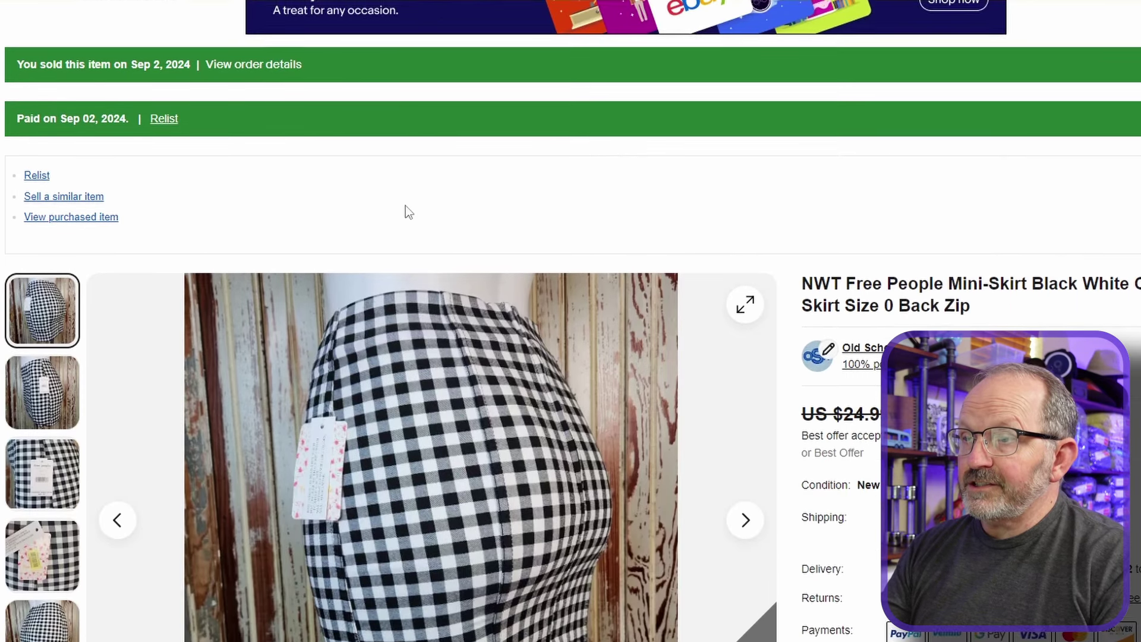
{"action": "scroll", "coordinate": [405, 211], "scroll_direction": "down", "scroll_amount": 1}
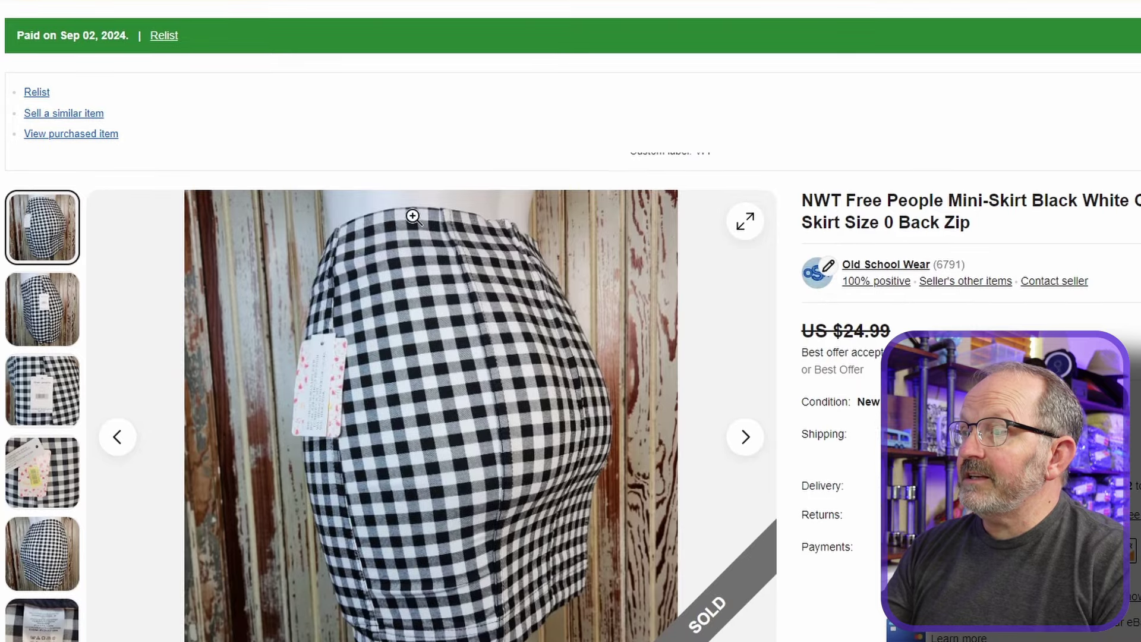
{"action": "scroll", "coordinate": [410, 215], "scroll_direction": "down", "scroll_amount": 1}
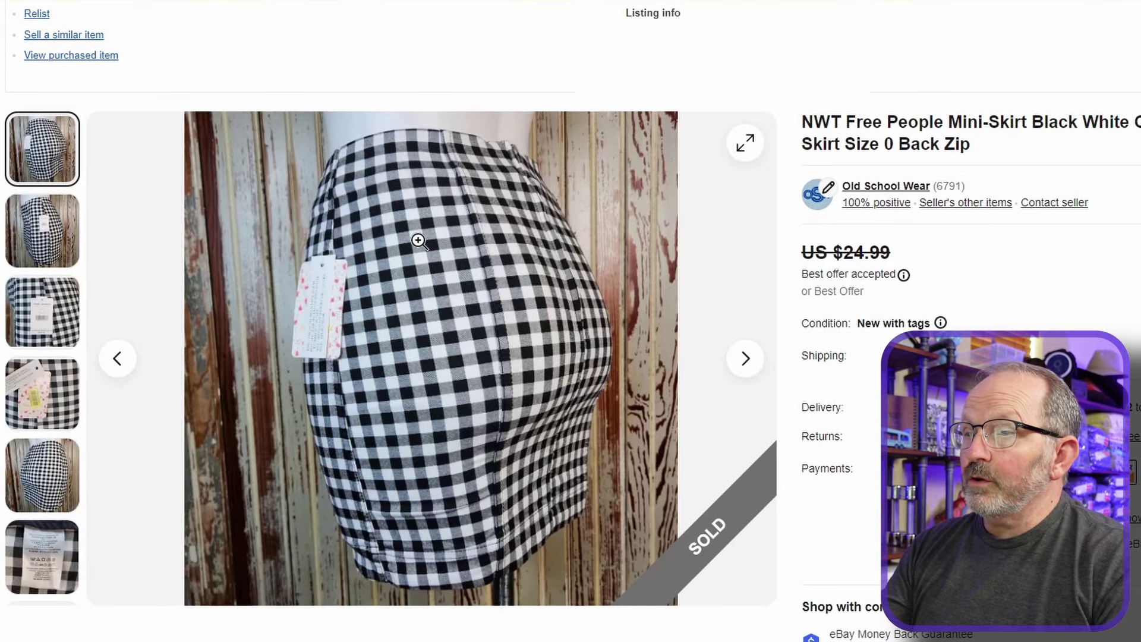
{"action": "scroll", "coordinate": [408, 237], "scroll_direction": "up", "scroll_amount": 4}
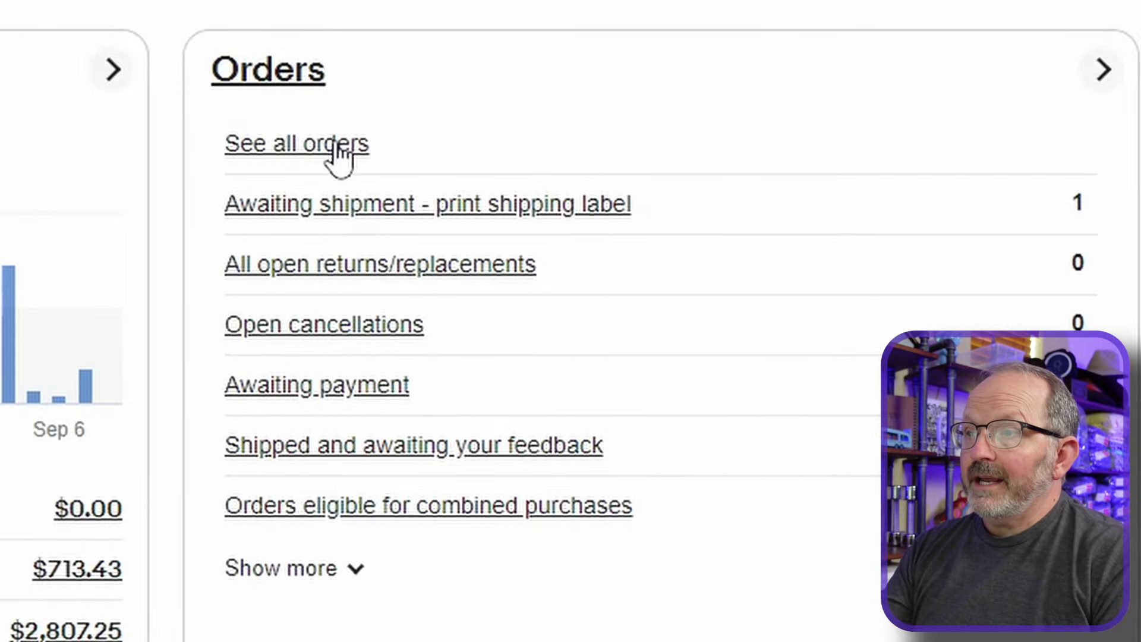
Open the full orders list and search orders for 'free'
{"action": "left_click", "coordinate": [335, 147]}
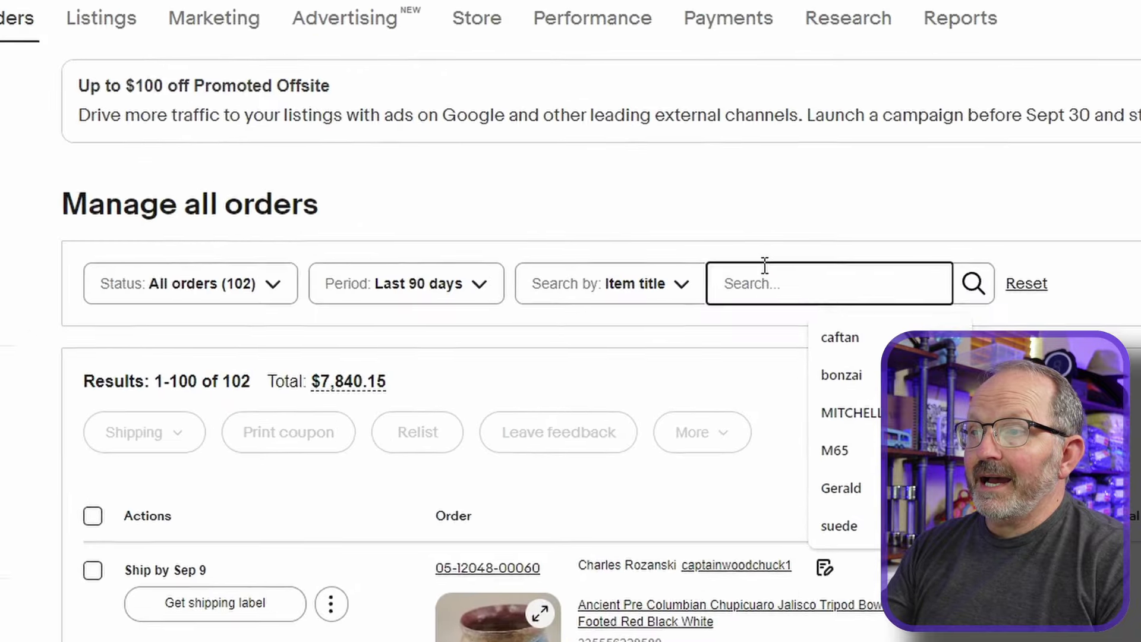
{"action": "type", "text": "free"}
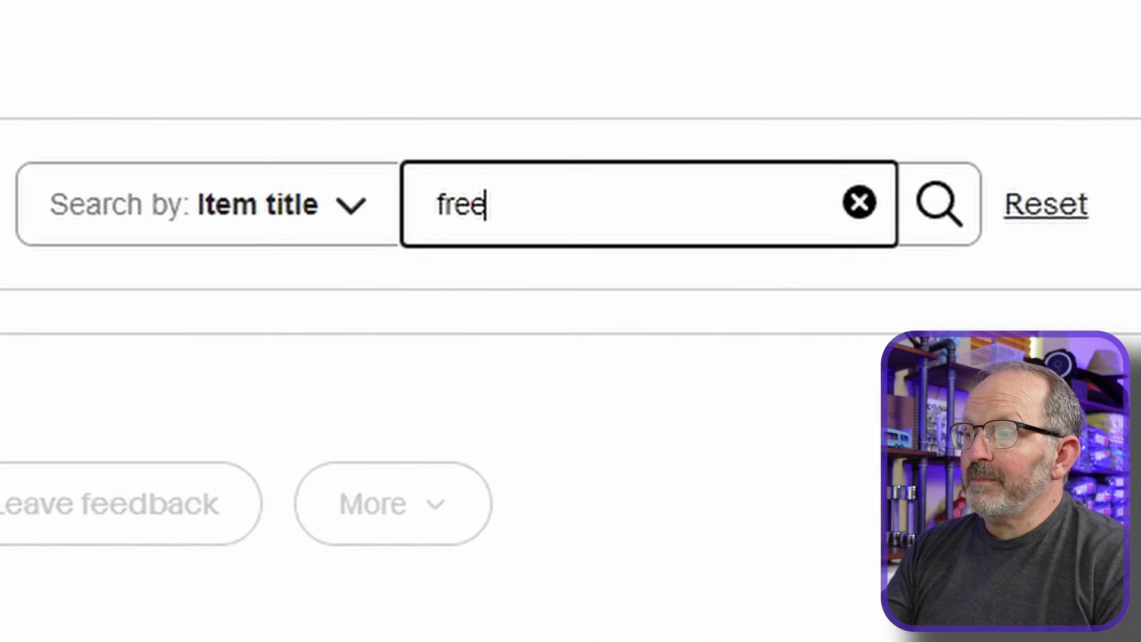
{"action": "key", "text": "Return"}
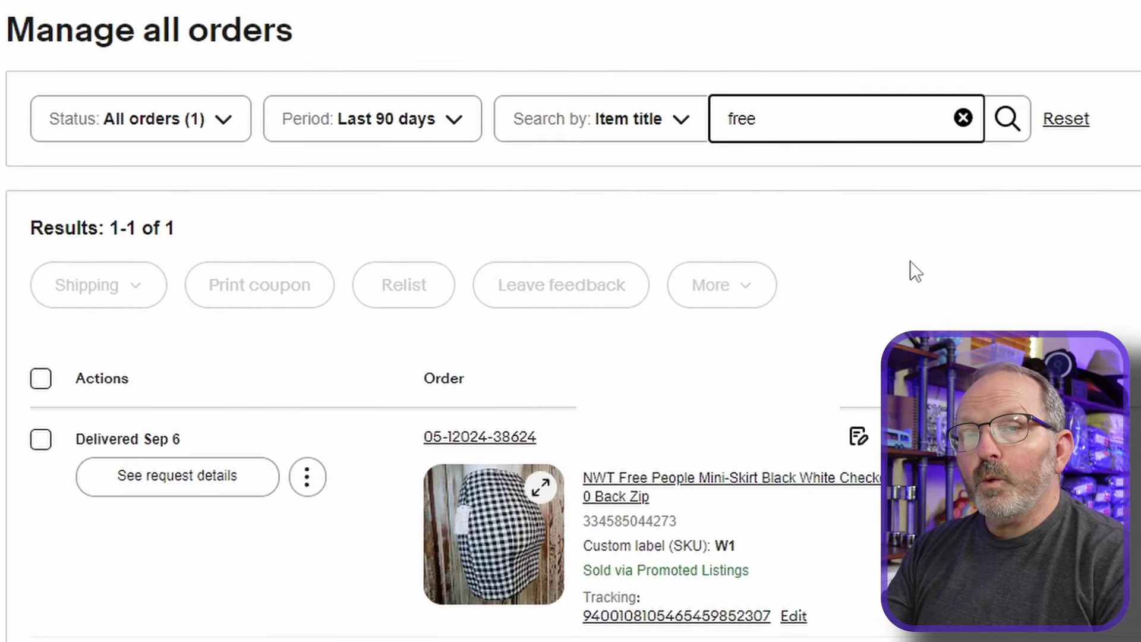
{"action": "right_click", "coordinate": [719, 618]}
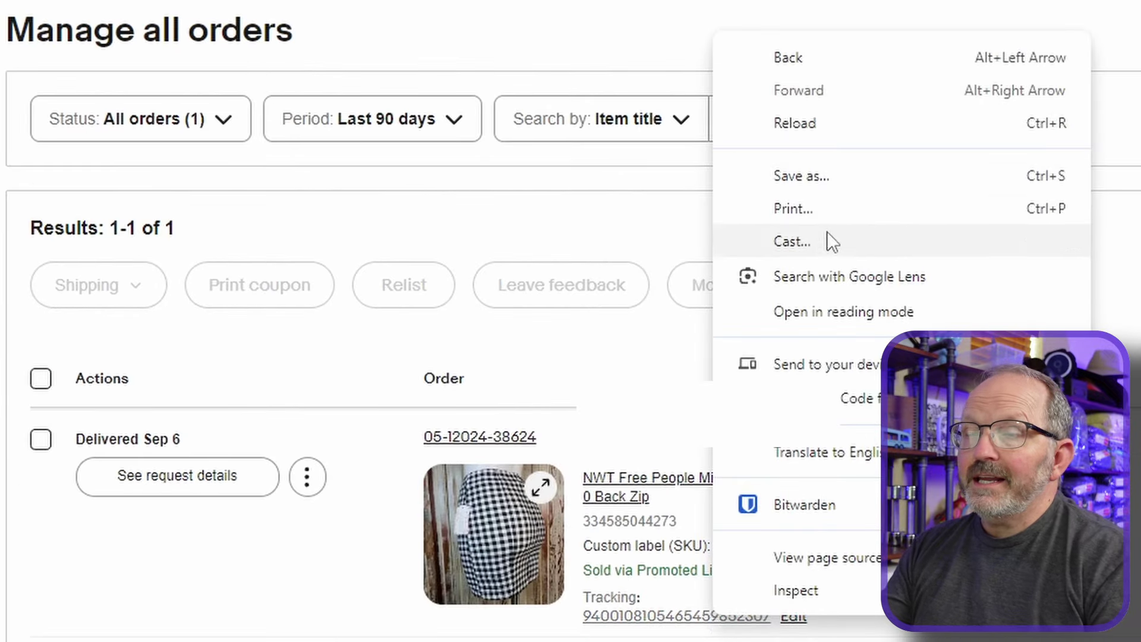
{"action": "left_click", "coordinate": [982, 634]}
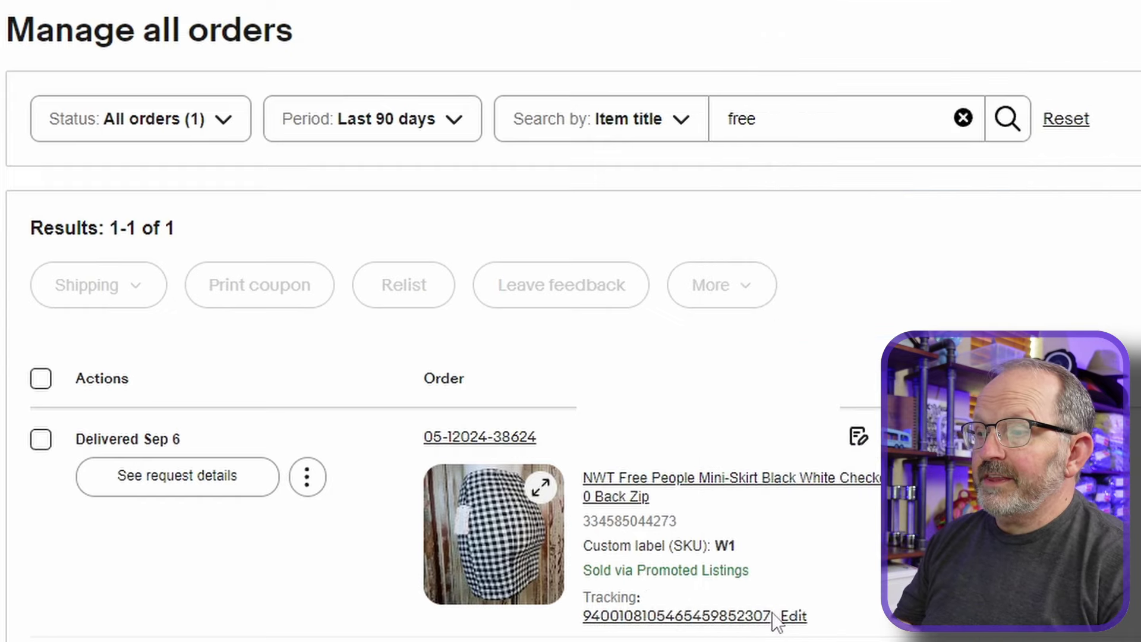
Copy the order's tracking number and return to the Seller Hub overview
{"action": "left_click_drag", "start_coordinate": [771, 617], "coordinate": [581, 619]}
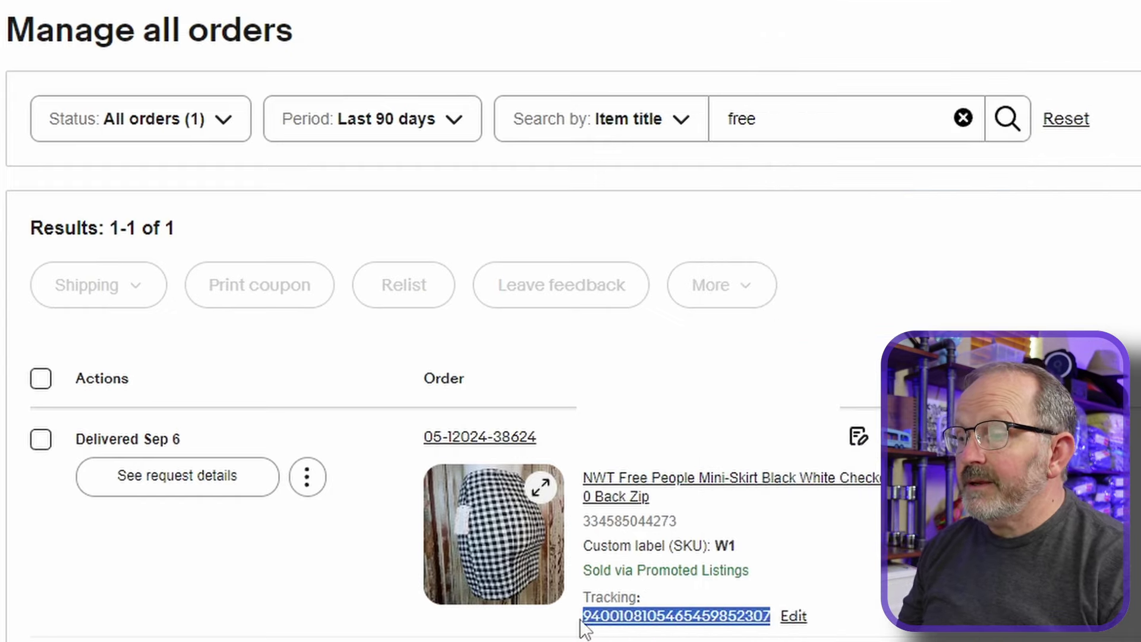
{"action": "right_click", "coordinate": [627, 621]}
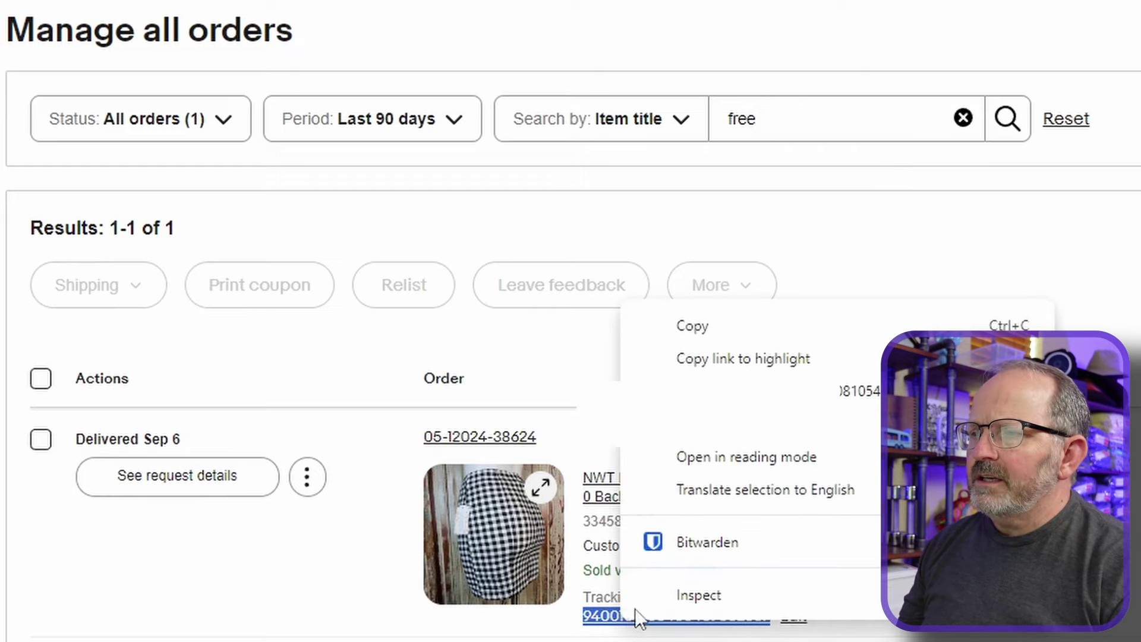
{"action": "left_click", "coordinate": [710, 337]}
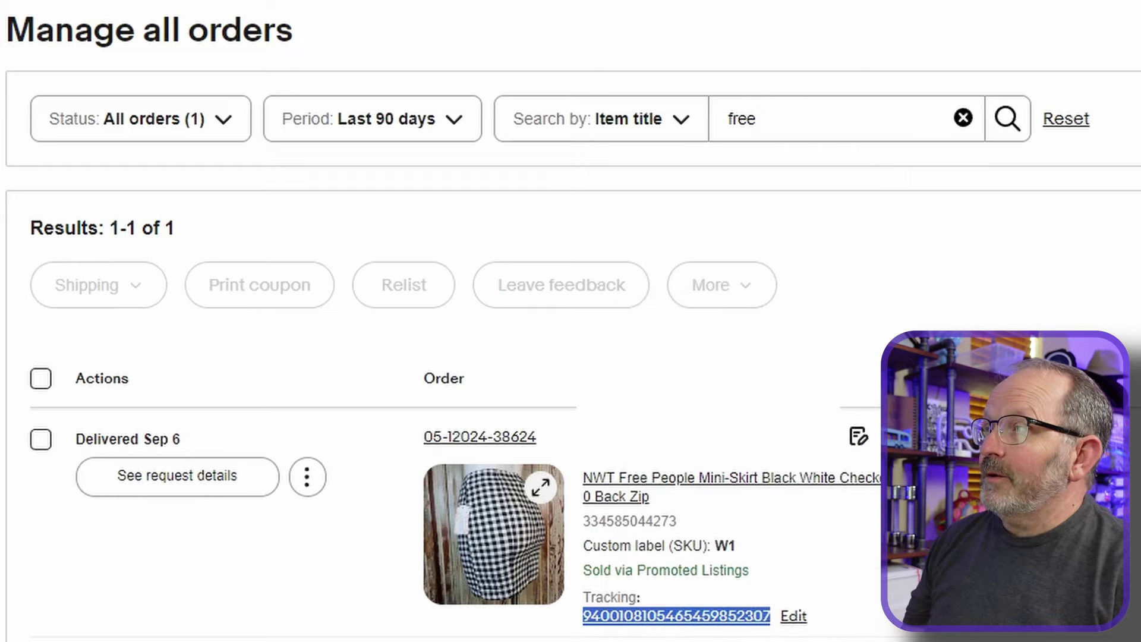
{"action": "key", "text": "alt+Left"}
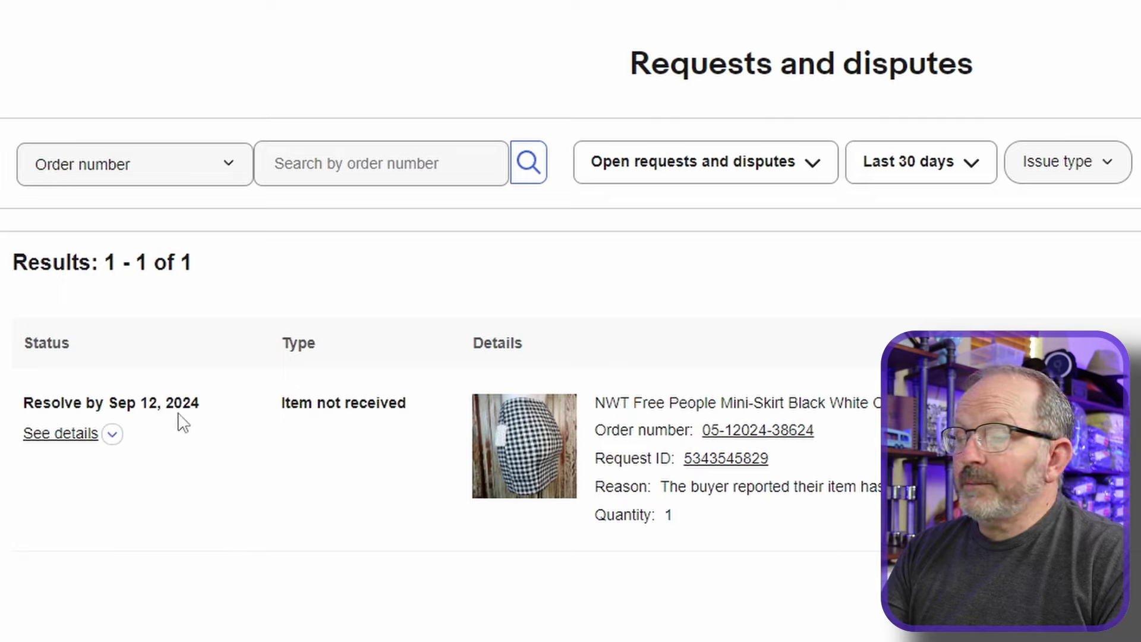
Update the item-not-received request with the USPS tracking number and save it
{"action": "left_click", "coordinate": [112, 435]}
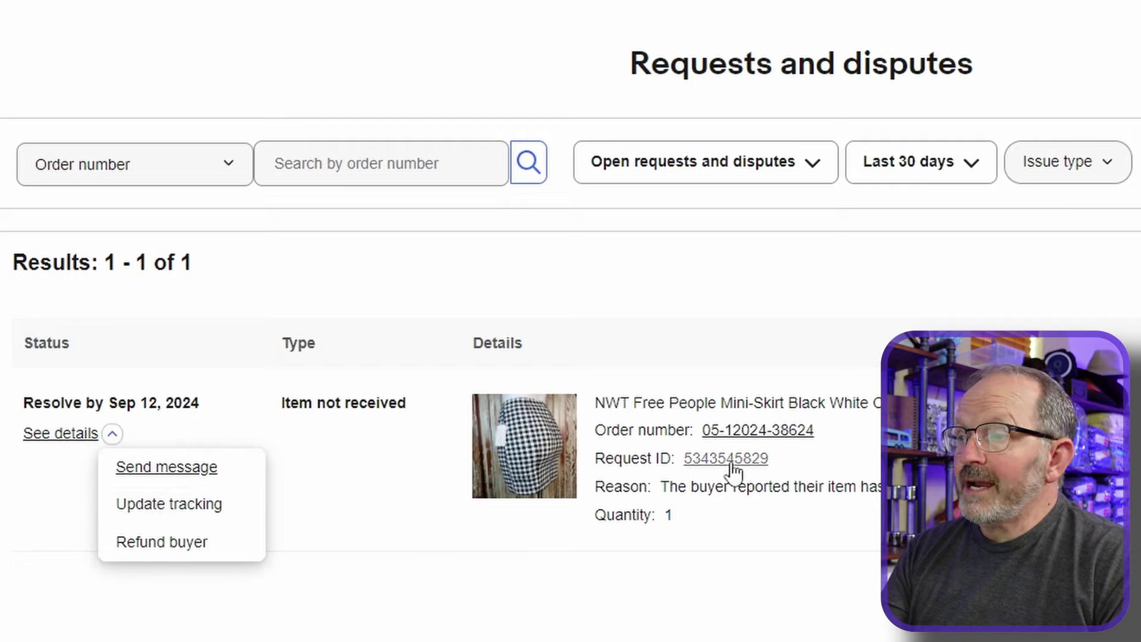
{"action": "left_click", "coordinate": [178, 505]}
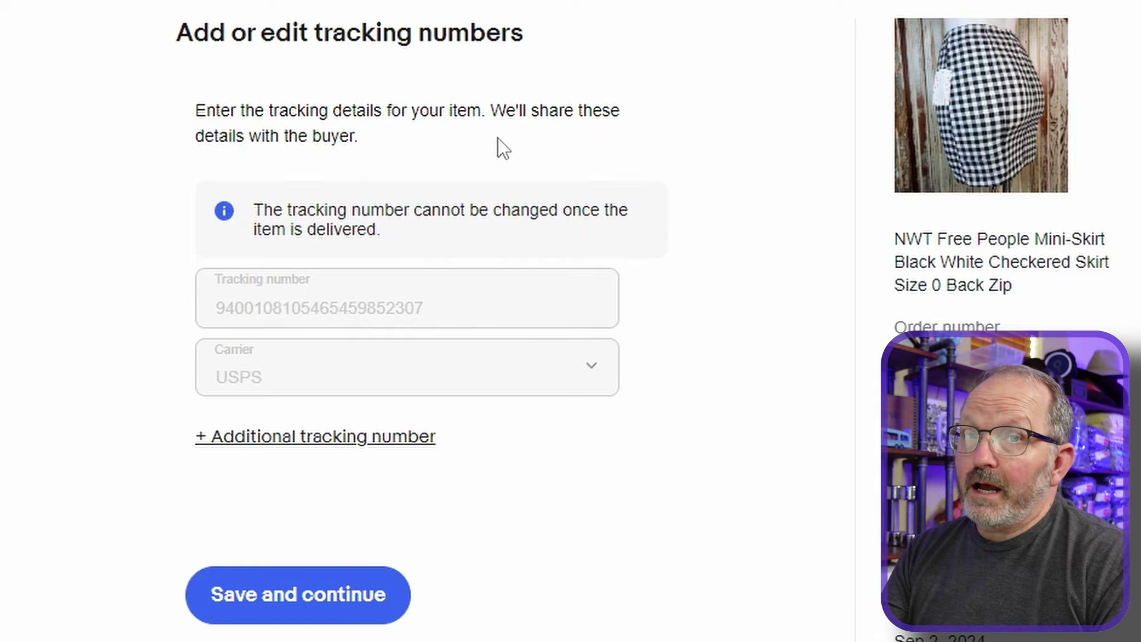
{"action": "right_click", "coordinate": [345, 303]}
{"action": "left_click", "coordinate": [107, 329]}
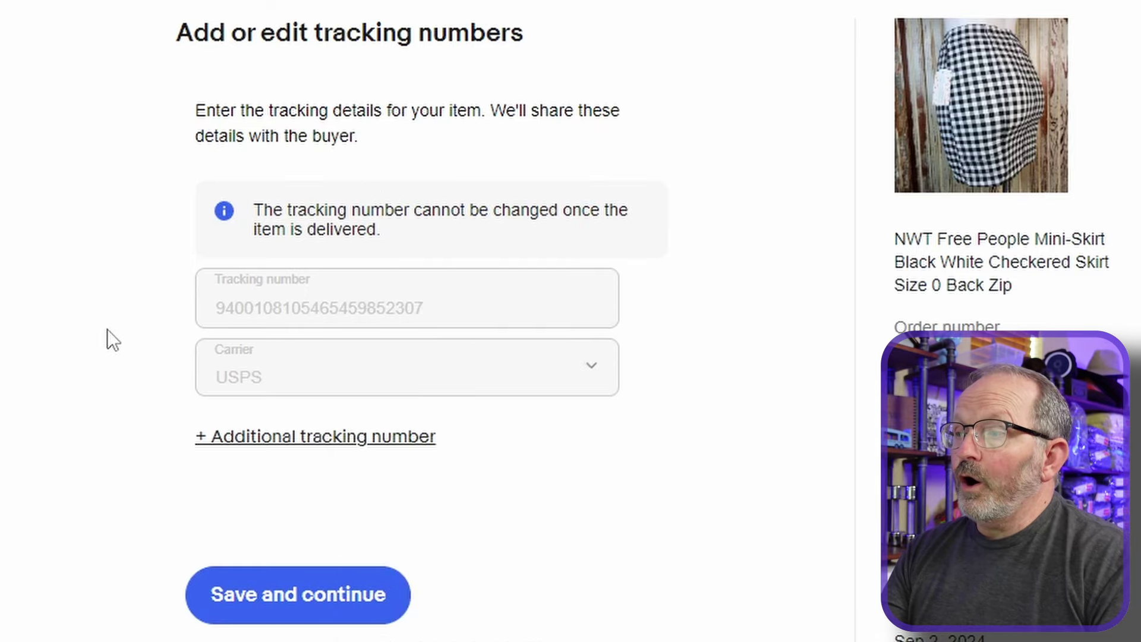
{"action": "left_click", "coordinate": [327, 589]}
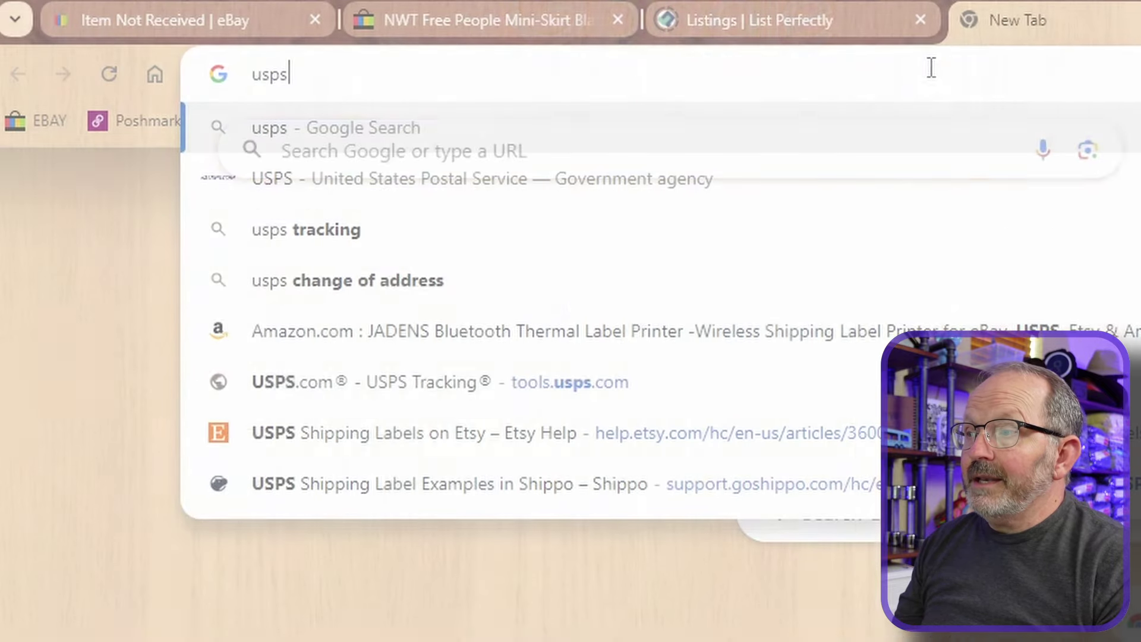
Search 'usps tracking', look up the pasted tracking number, and open the USPS details page
{"action": "type", "text": "tracking"}
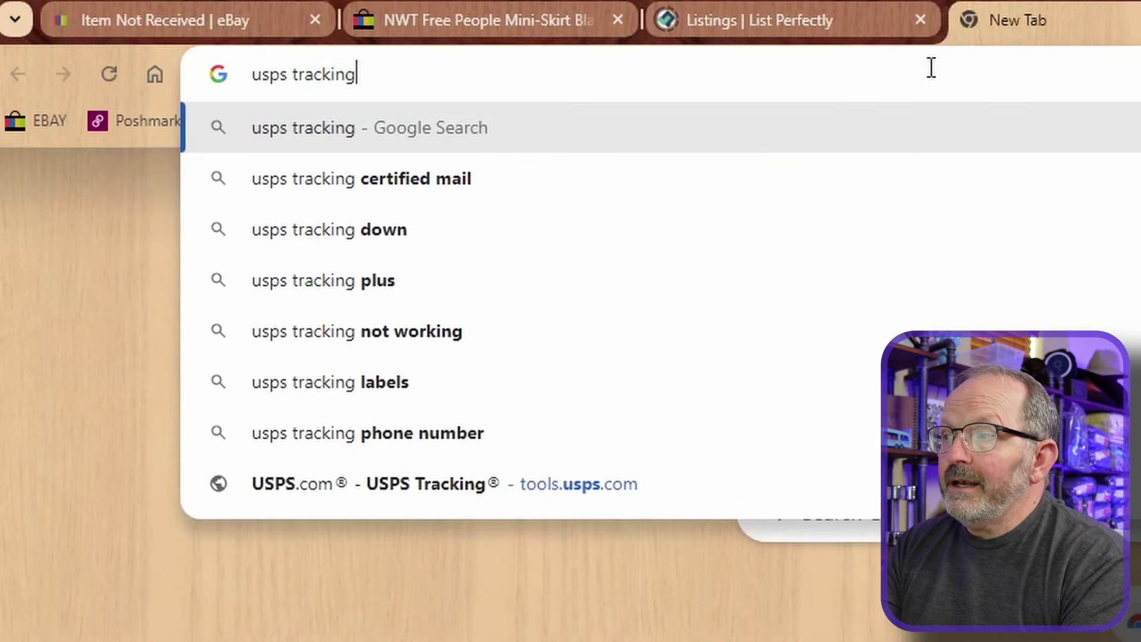
{"action": "key", "text": "Return"}
{"action": "left_click", "coordinate": [243, 355]}
{"action": "right_click", "coordinate": [241, 356]}
{"action": "left_click", "coordinate": [344, 627]}
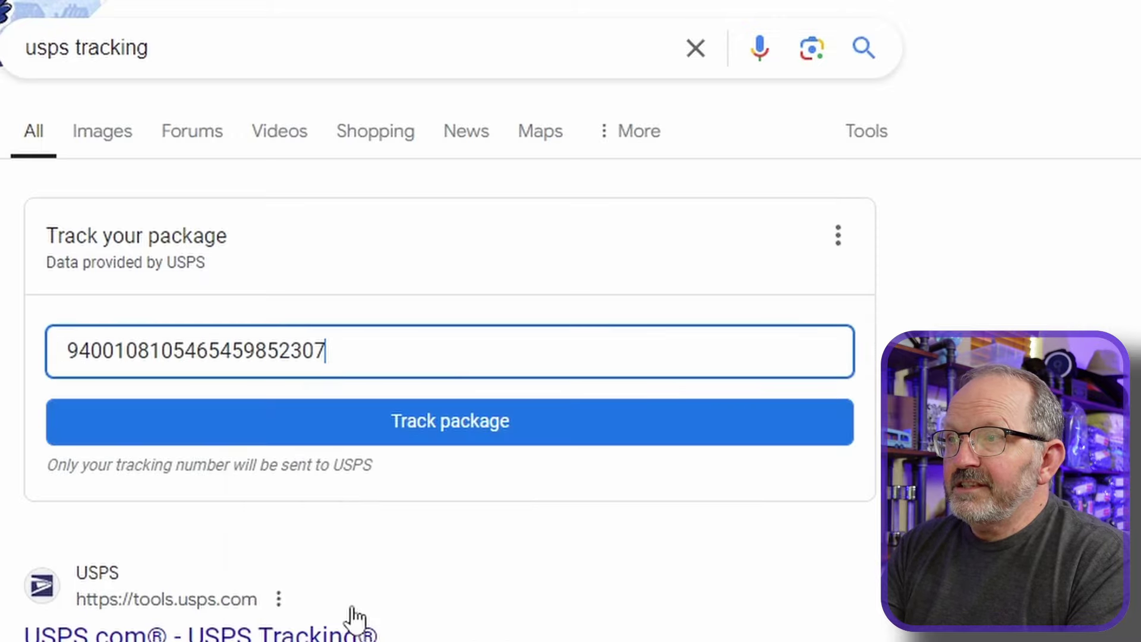
{"action": "left_click", "coordinate": [474, 424]}
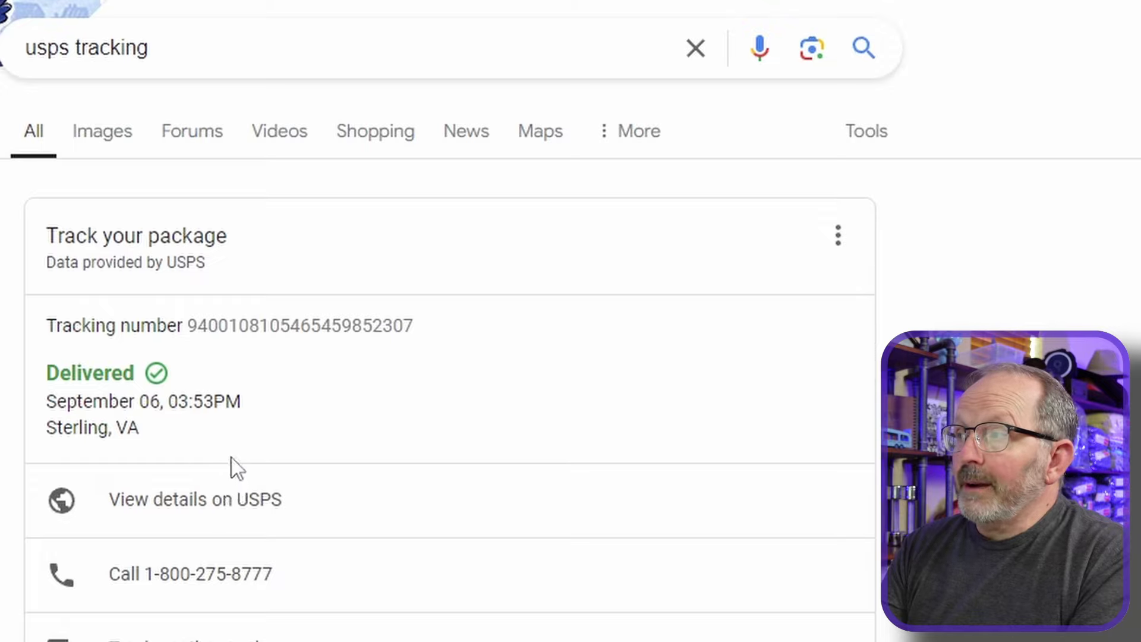
{"action": "left_click", "coordinate": [221, 500]}
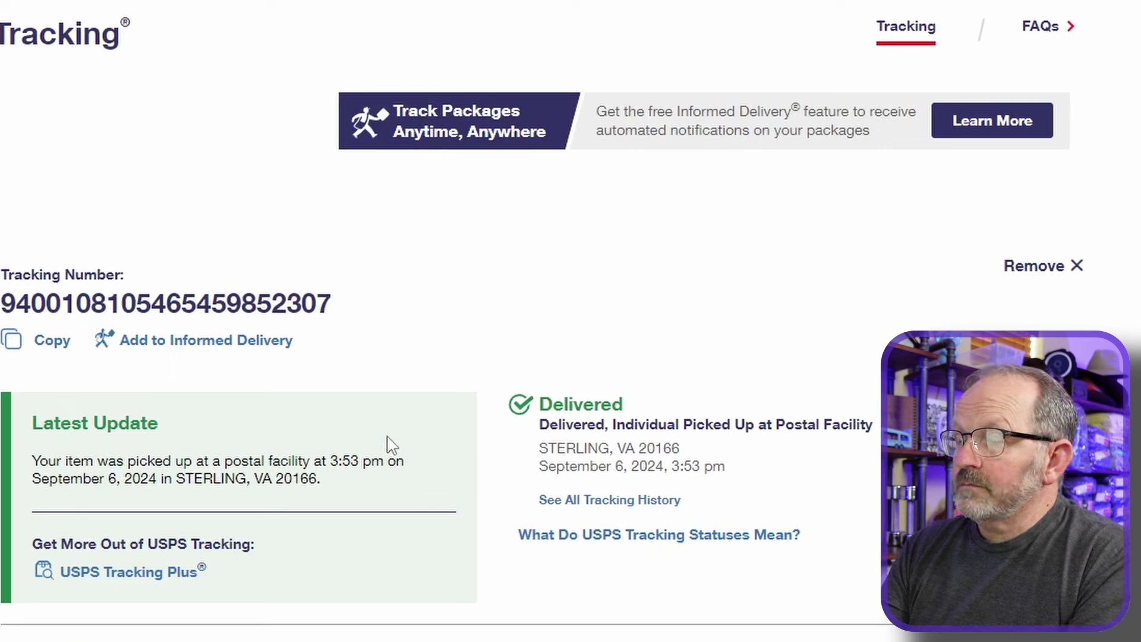
Select the Latest Update text and expand the full tracking history showing the Sterling, VA pickup
{"action": "left_click_drag", "start_coordinate": [39, 461], "coordinate": [413, 475]}
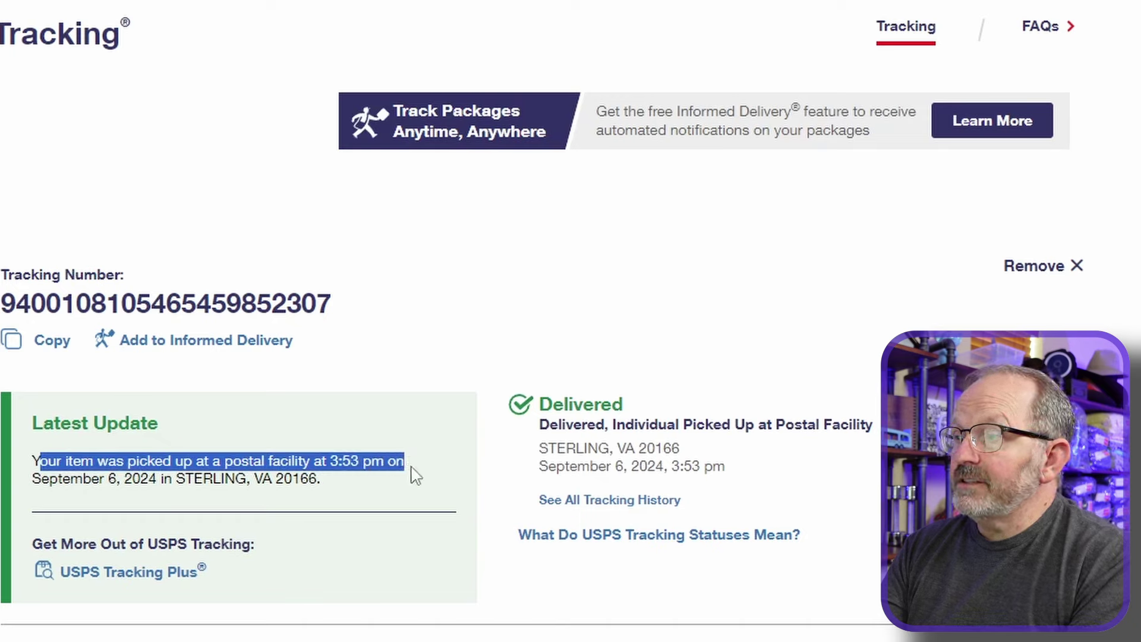
{"action": "left_click", "coordinate": [365, 488]}
{"action": "left_click_drag", "start_coordinate": [344, 485], "coordinate": [31, 461]}
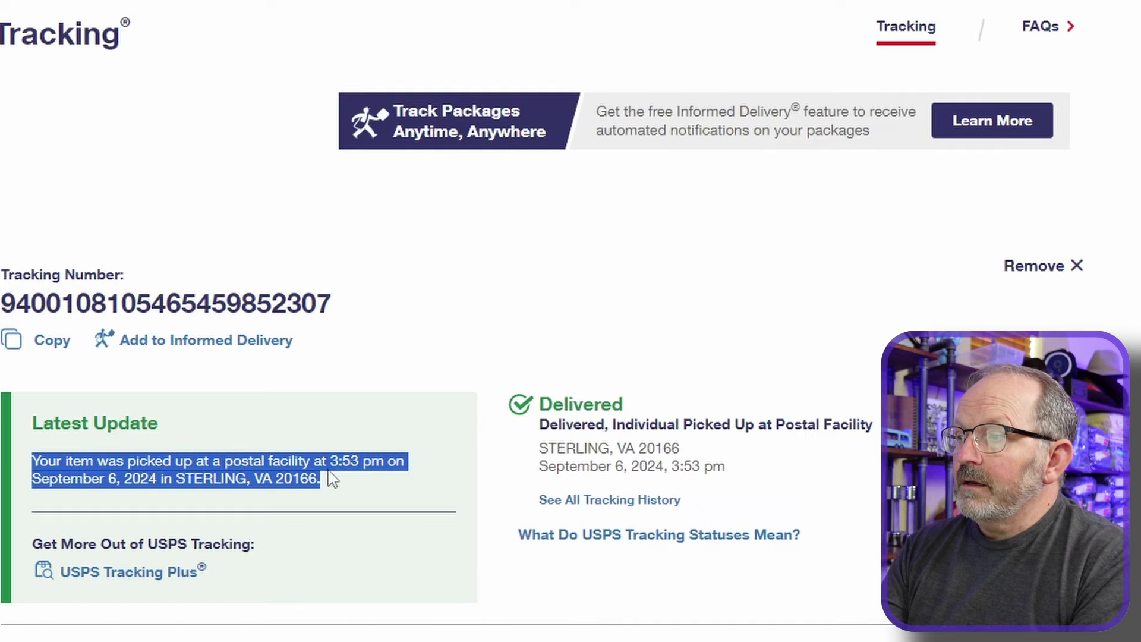
{"action": "left_click", "coordinate": [606, 501]}
{"action": "scroll", "coordinate": [711, 461], "scroll_direction": "down", "scroll_amount": 2}
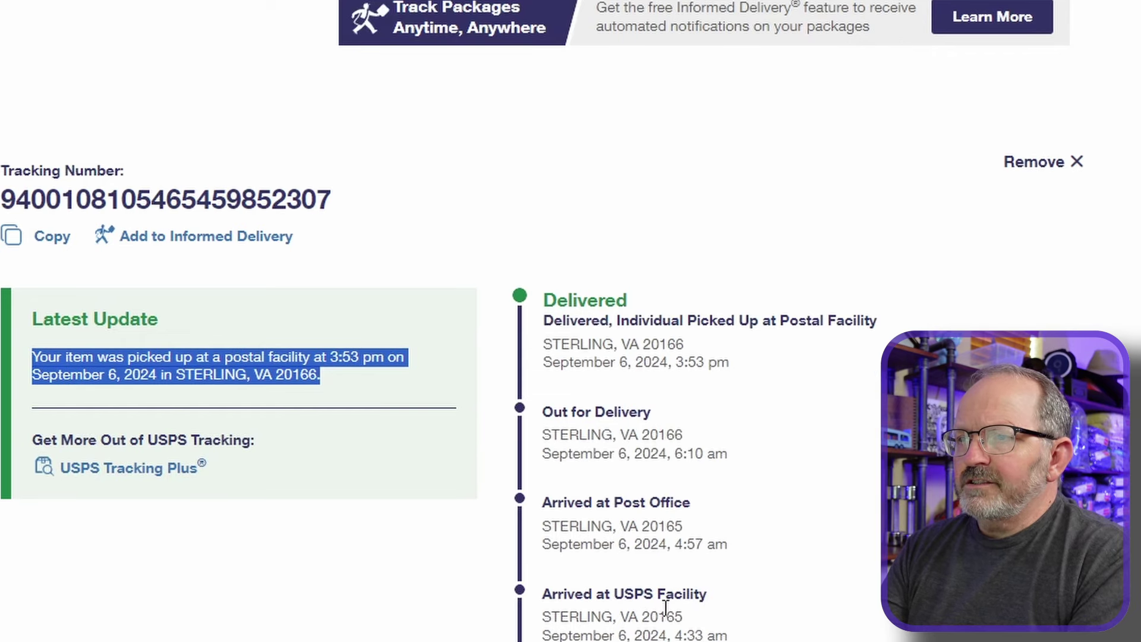
{"action": "scroll", "coordinate": [837, 543], "scroll_direction": "down", "scroll_amount": 7}
{"action": "scroll", "coordinate": [724, 580], "scroll_direction": "up", "scroll_amount": 4}
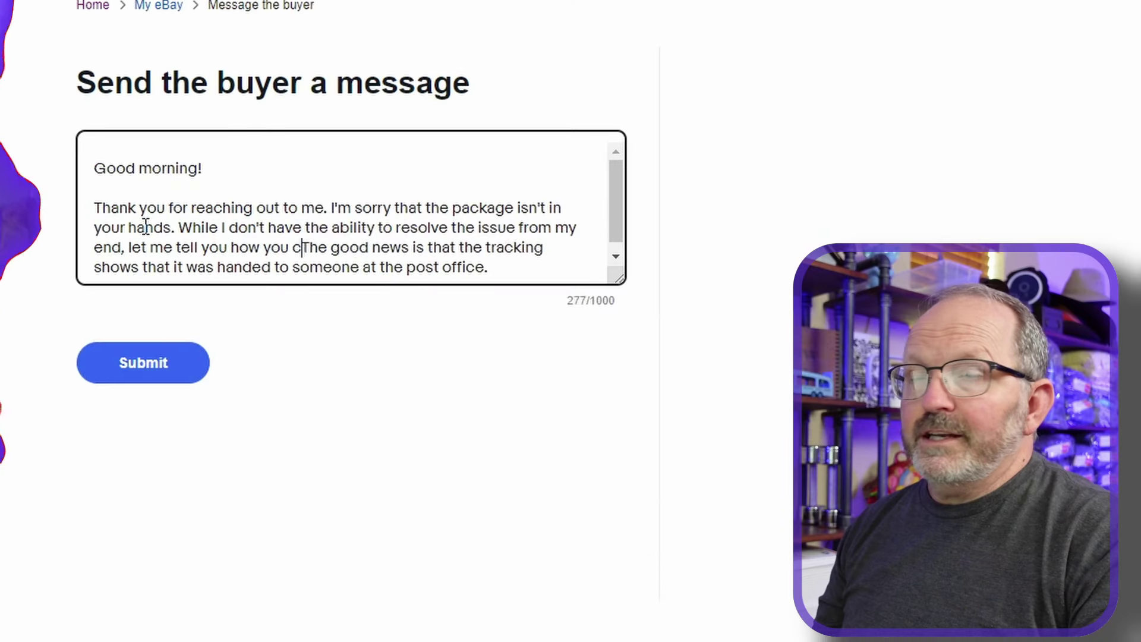
Finish the buyer reply with 'an proceed.', start a new paragraph, and retype the tracking sentence's opening
{"action": "type", "text": "an proceed."}
{"action": "key", "text": "Return"}
{"action": "key", "text": "Return"}
{"action": "left_click_drag", "start_coordinate": [257, 237], "coordinate": [56, 260]}
{"action": "type", "text": "T"}
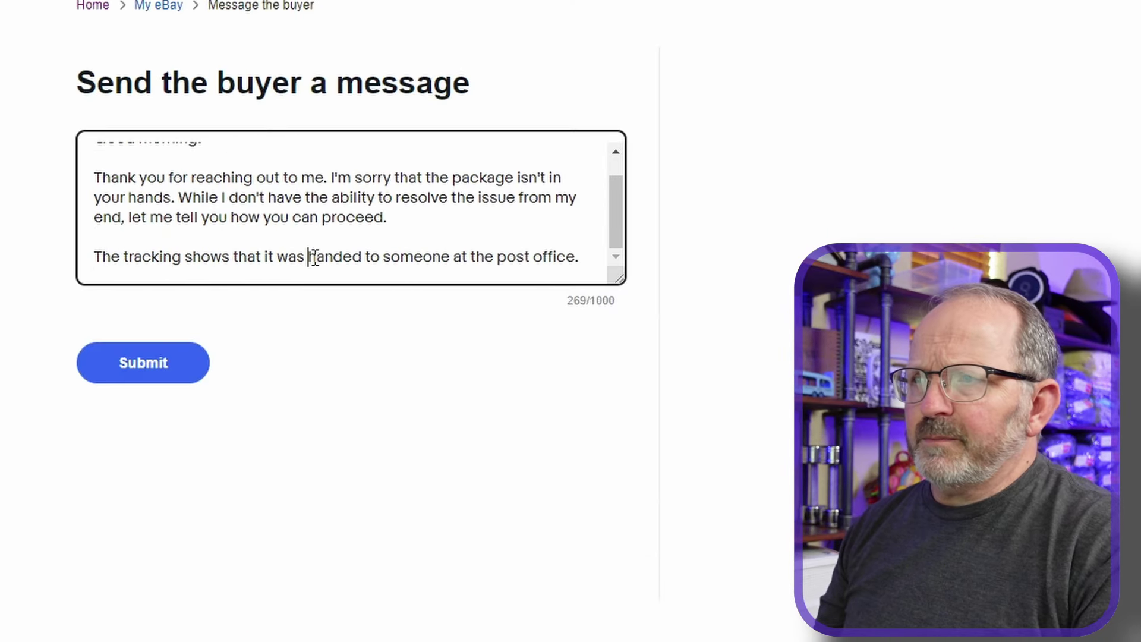